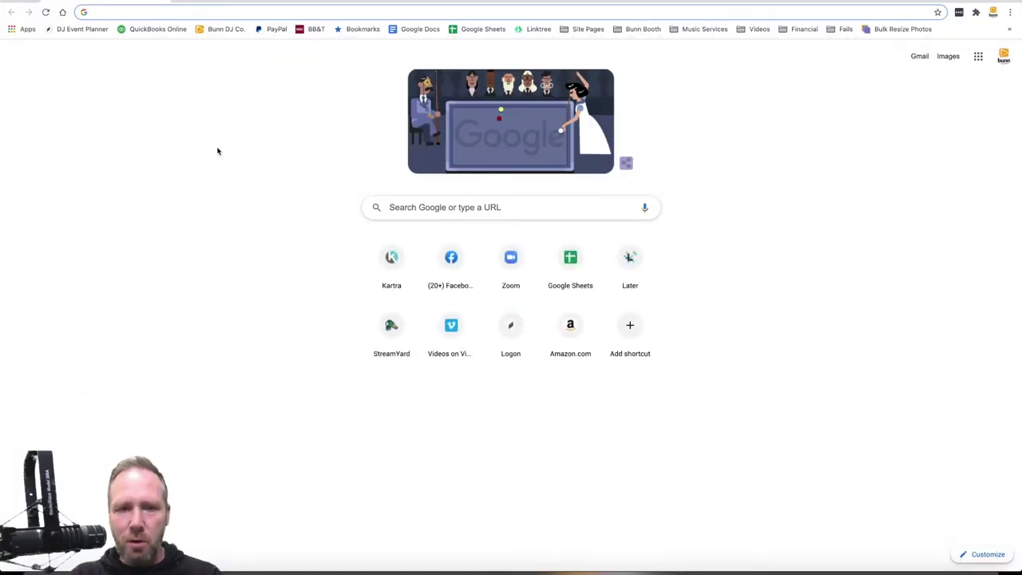
Step: Load cratehackers.com and go to the Member Login area
type("crat")
key("Return")
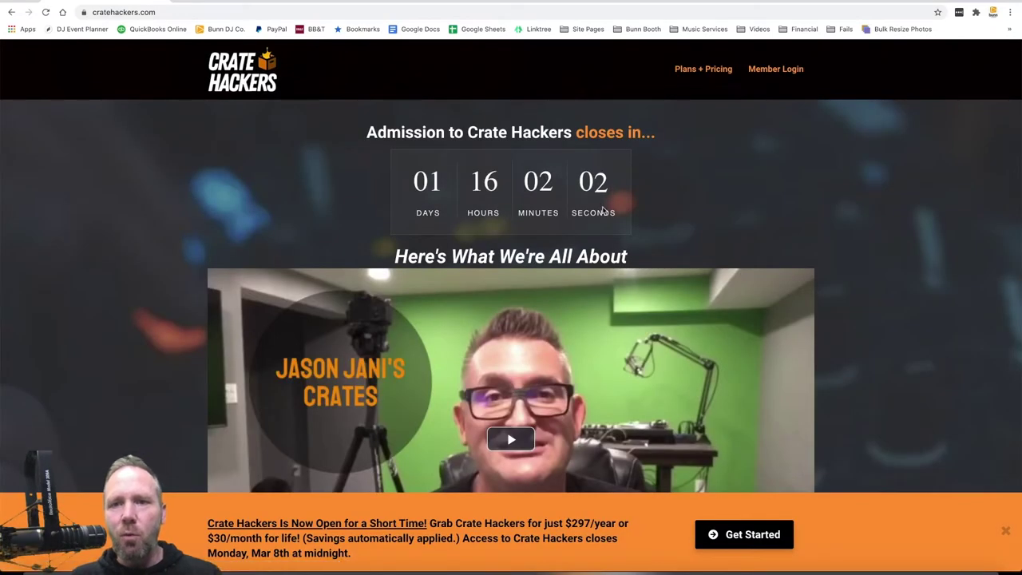
left_click(776, 70)
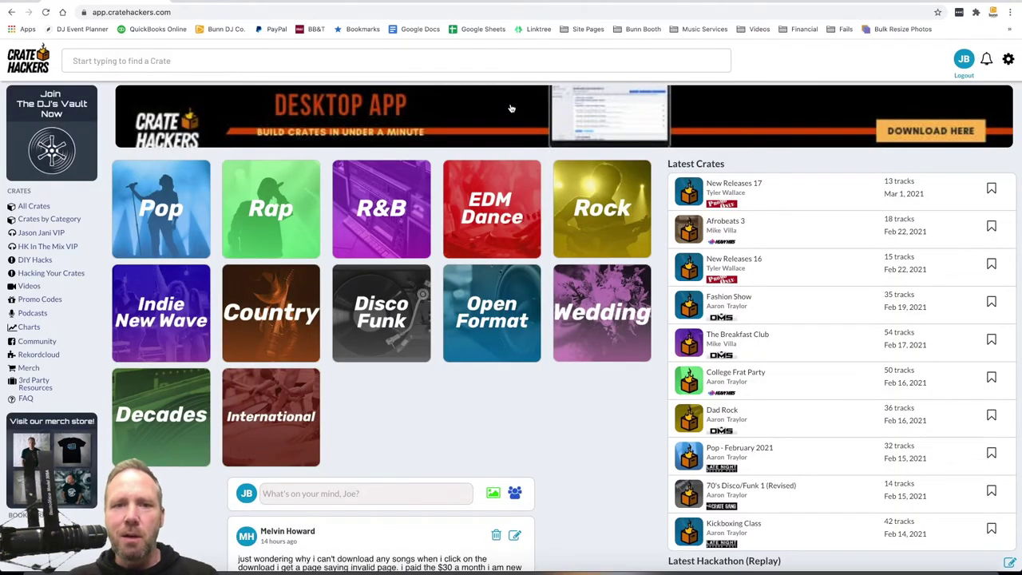
Step: Start downloading the Mac DMG of the Crate Hackers desktop app
left_click(510, 108)
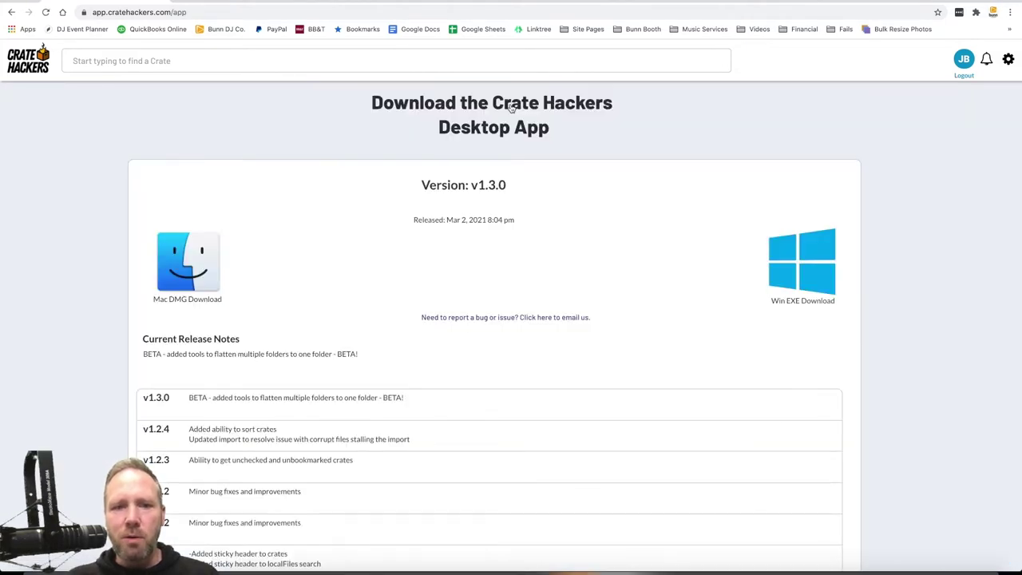
scroll(470, 258, "down", 2)
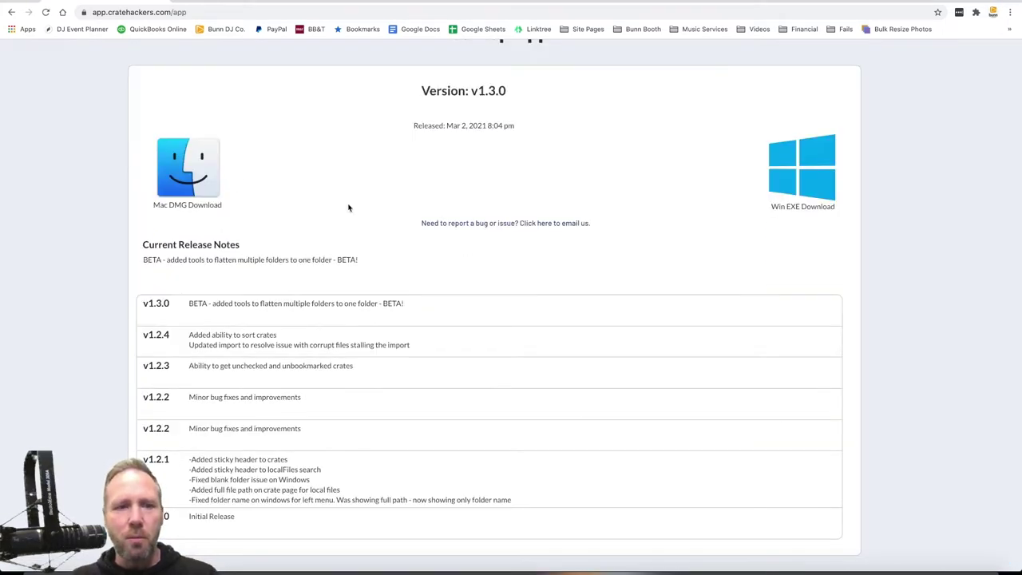
left_click(206, 185)
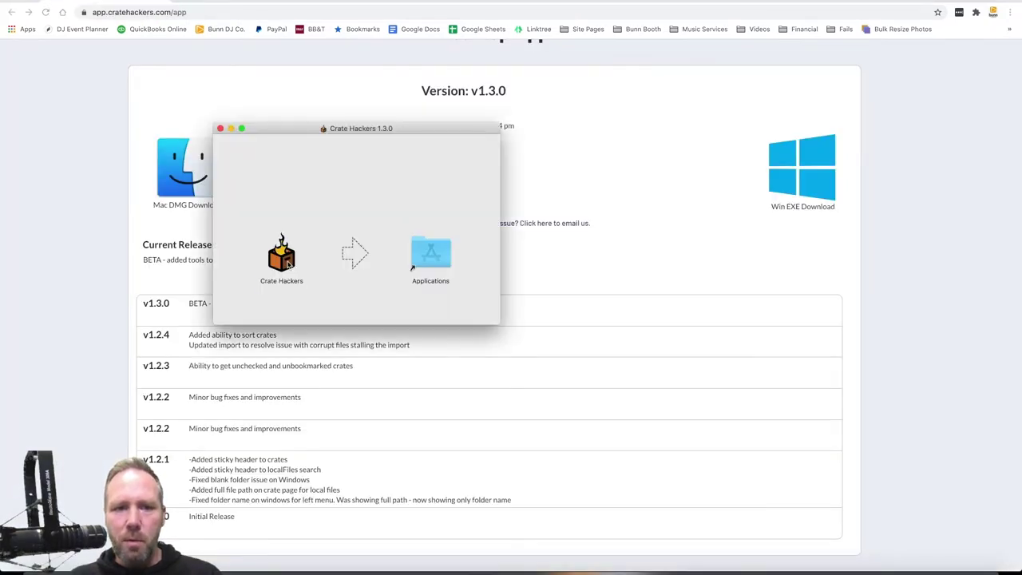
Step: Drag the Crate Hackers icon from the DMG onto Applications
left_click_drag(286, 255, 427, 269)
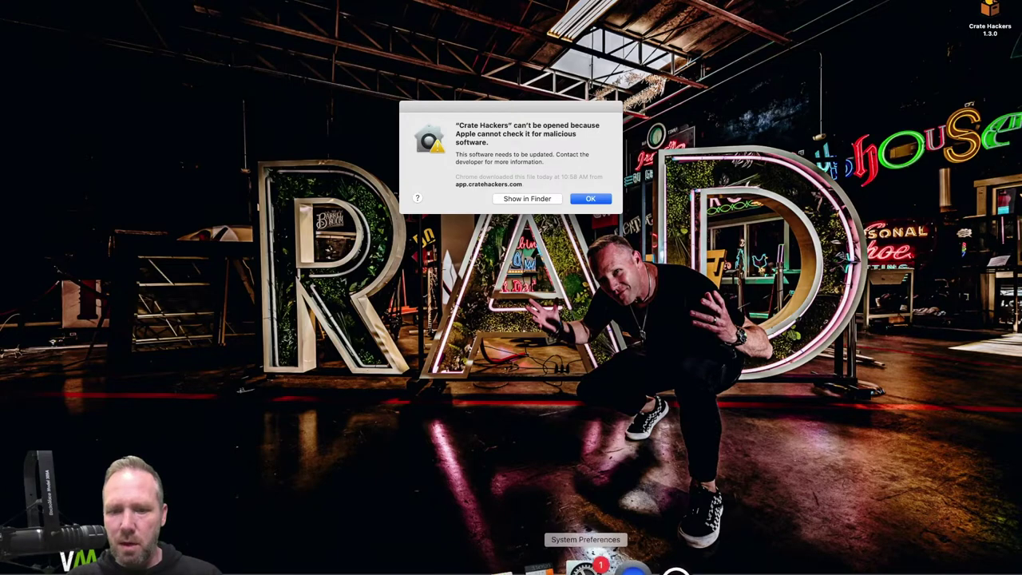
Step: Unlock Security & Privacy and choose Open Anyway so Crate Hackers launches
left_click(588, 561)
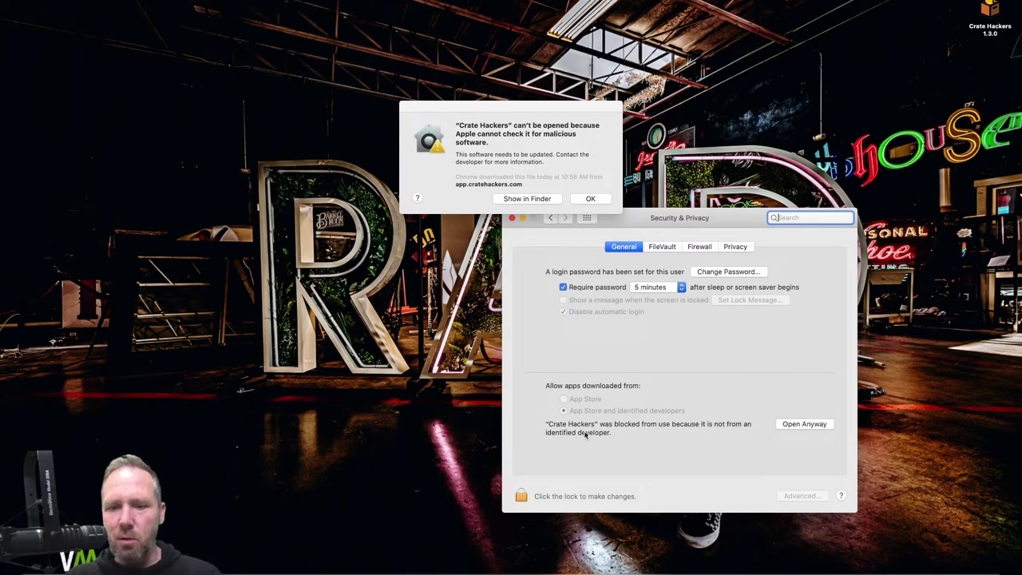
left_click(798, 427)
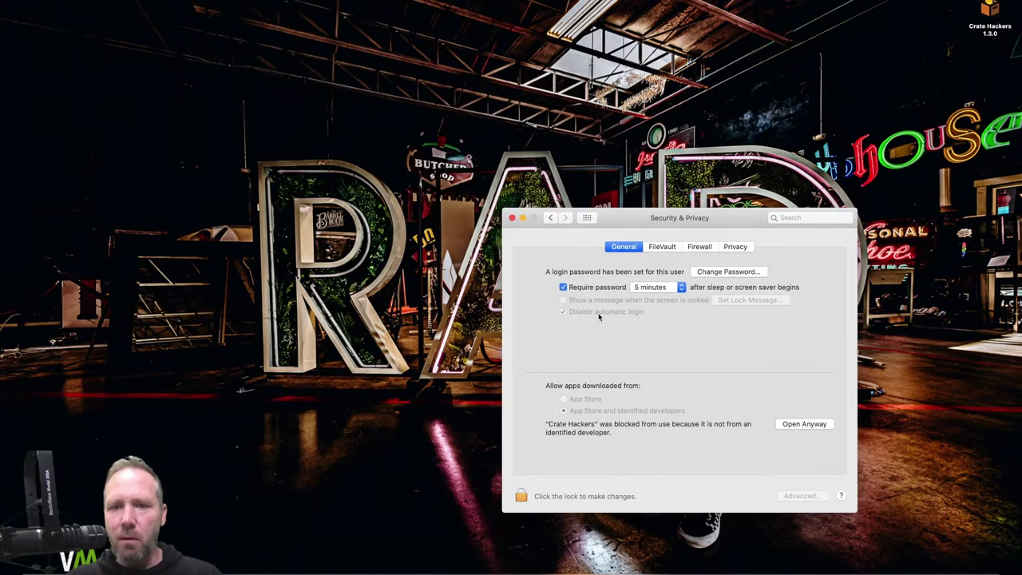
left_click(519, 495)
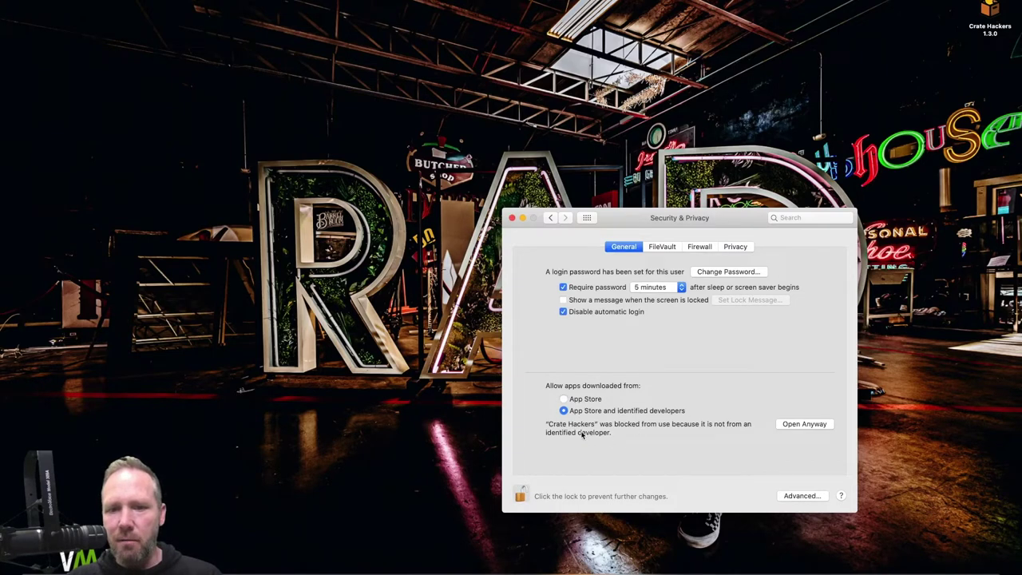
left_click(804, 424)
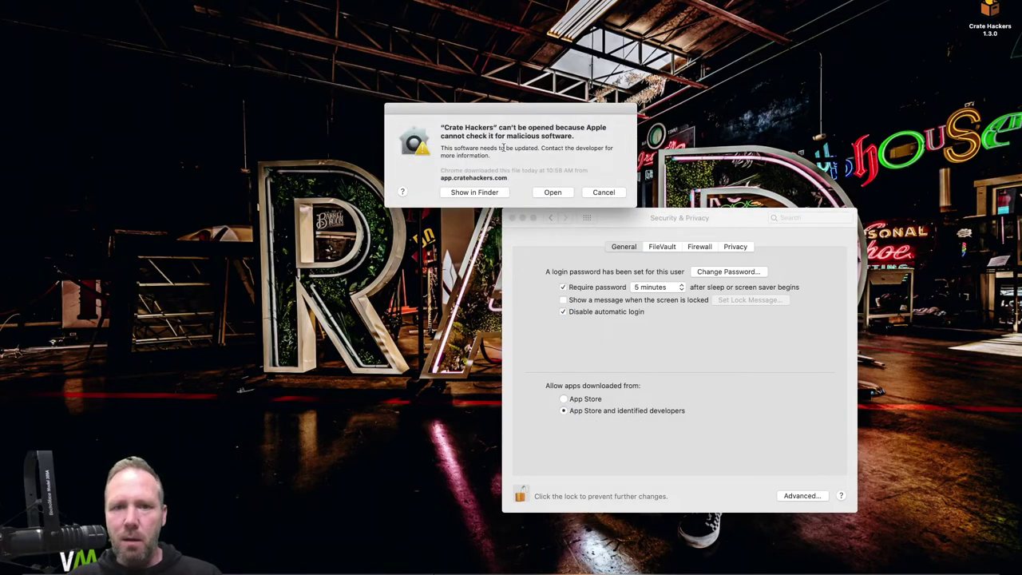
left_click(551, 192)
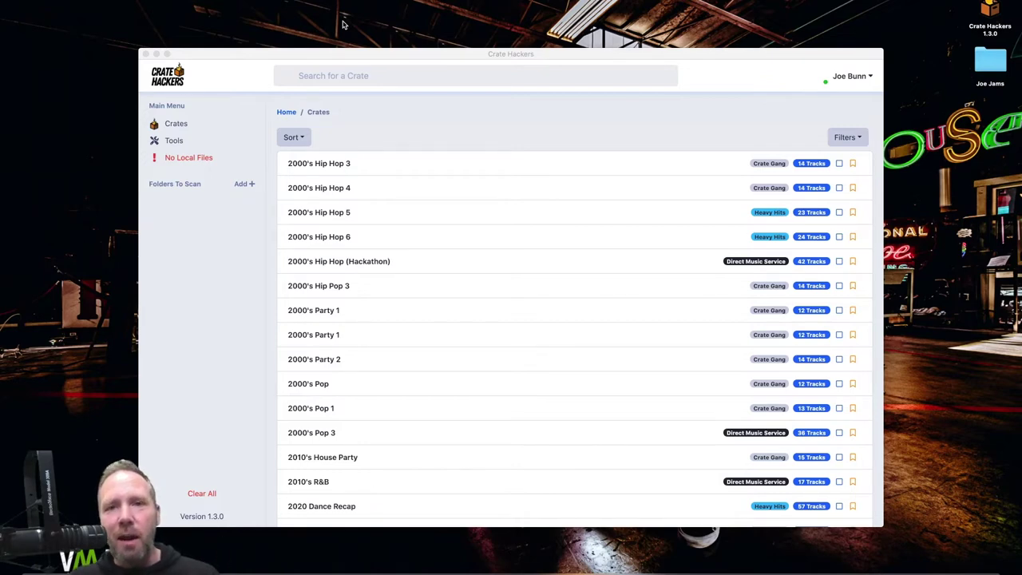
Step: Add the Desktop music folder to Folders To Scan
left_click(246, 188)
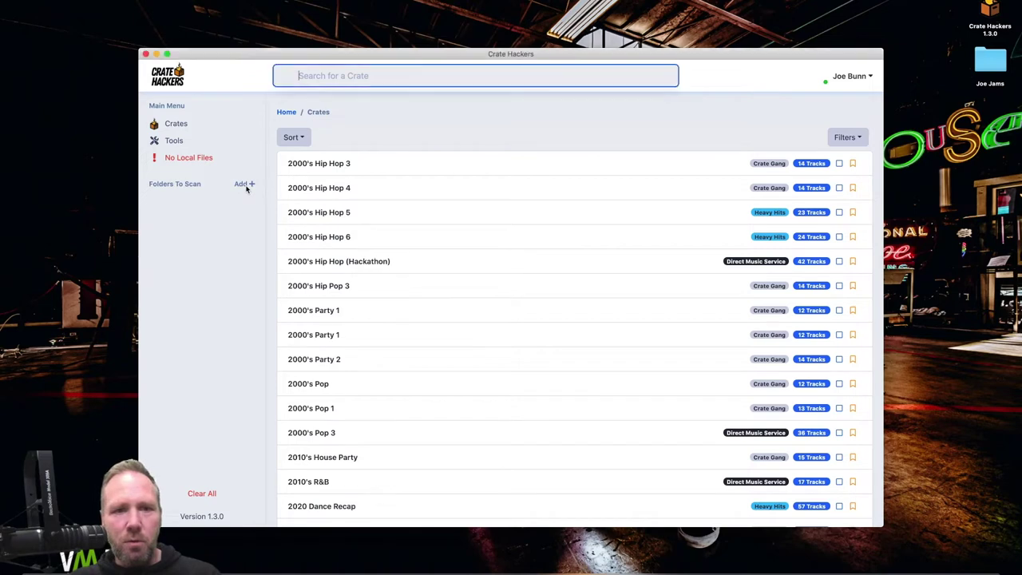
left_click(247, 185)
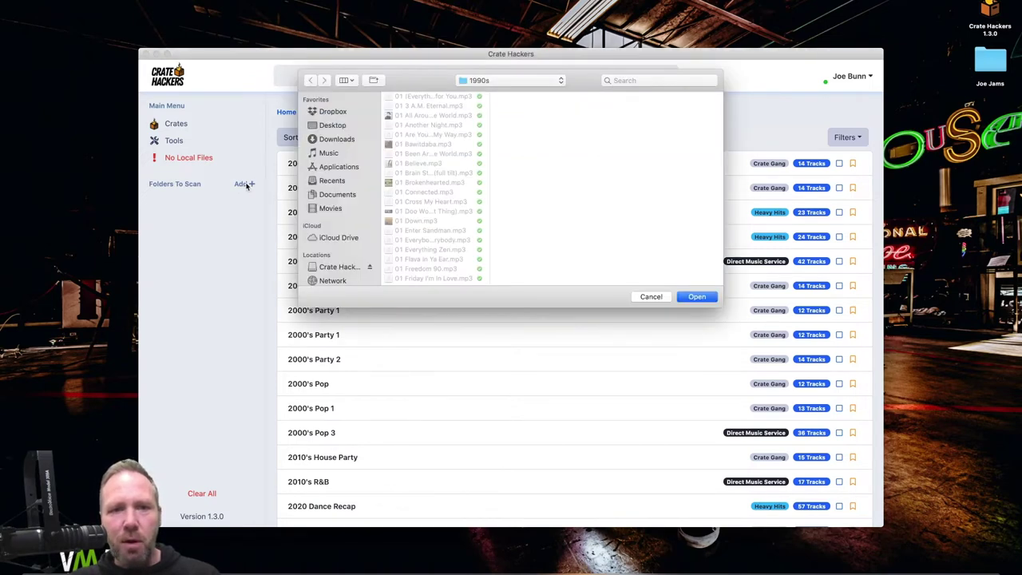
left_click(332, 125)
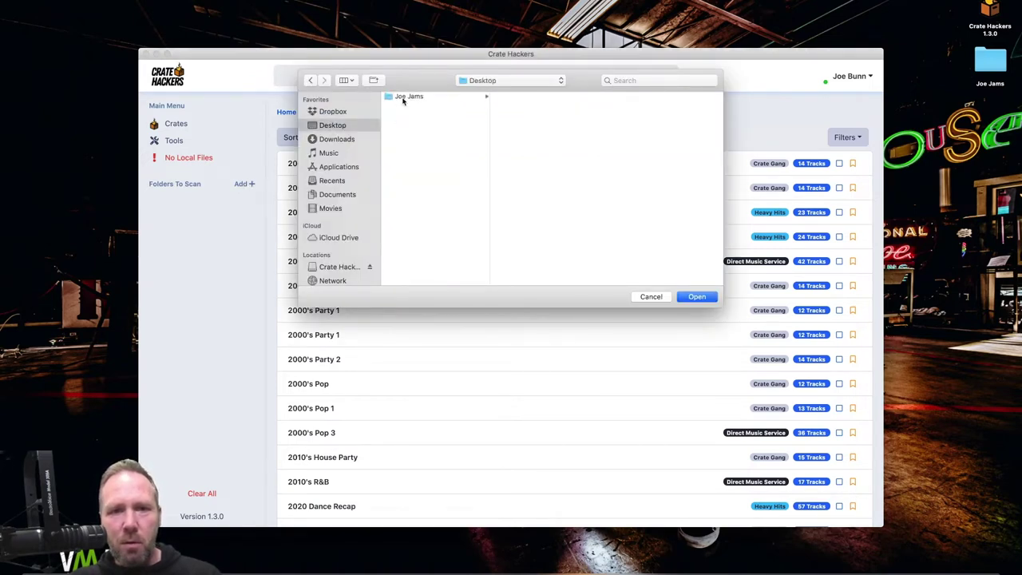
left_click(403, 98)
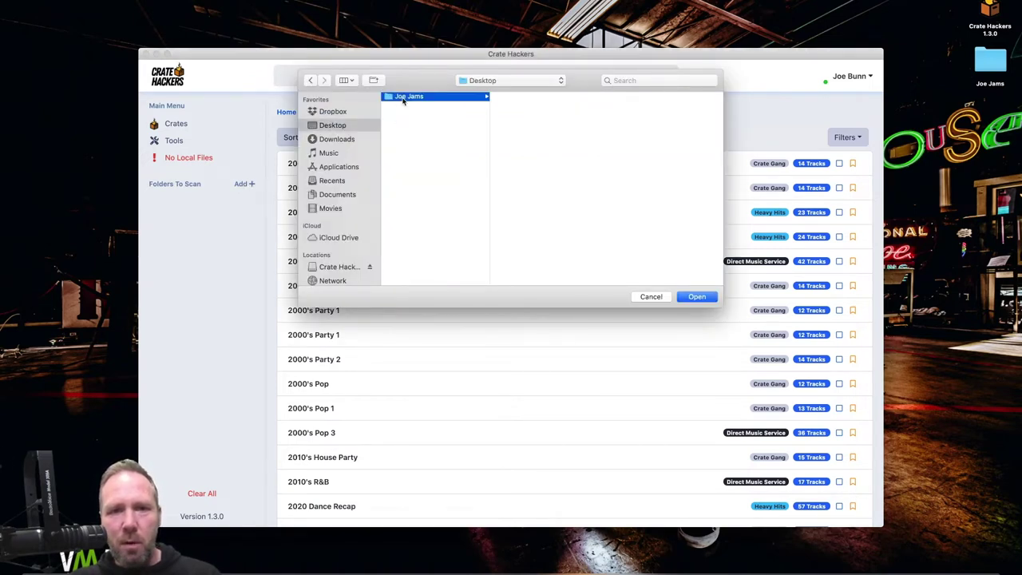
left_click(696, 297)
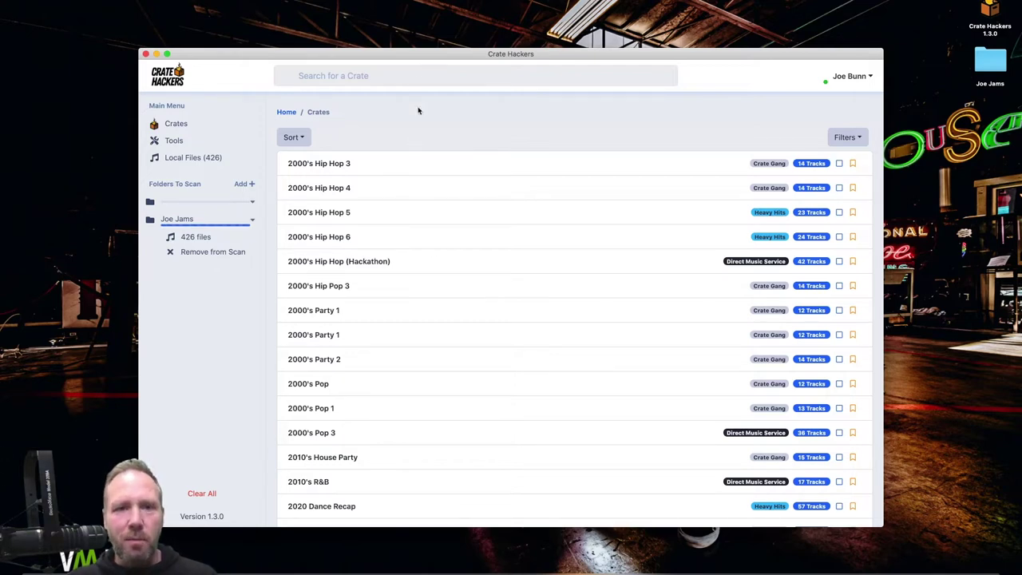
left_click(418, 73)
type("90")
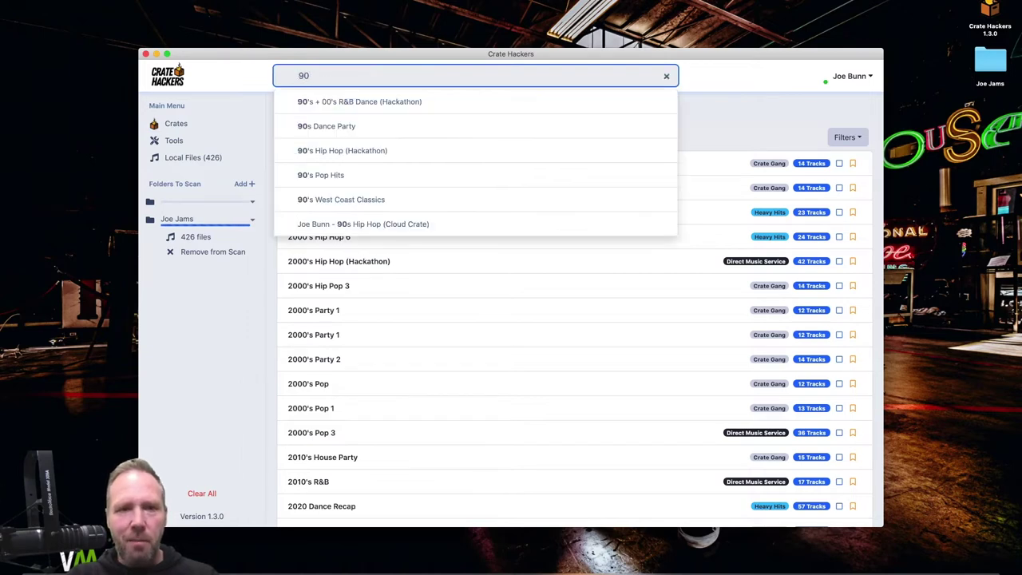
type("'s")
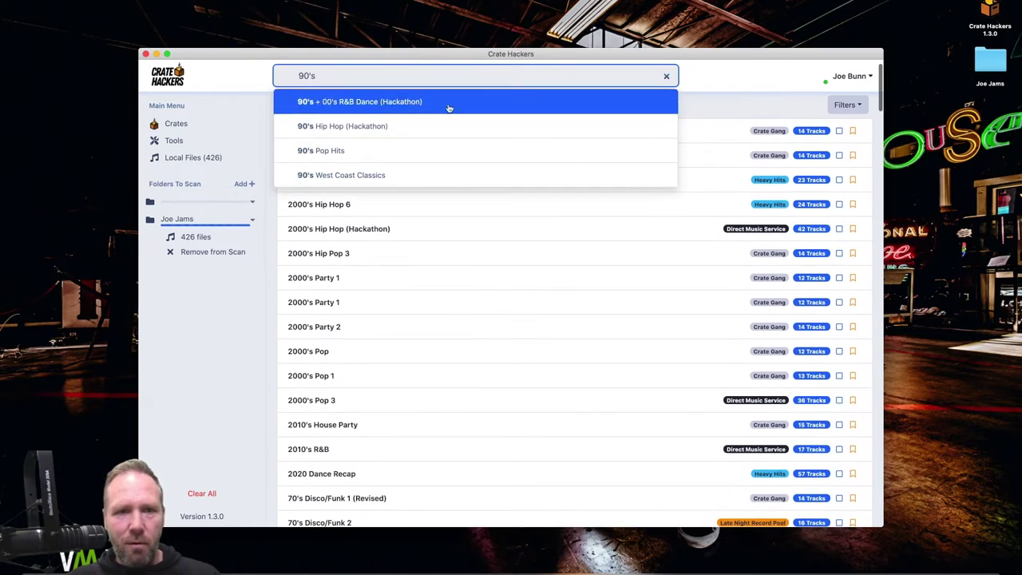
left_click(422, 149)
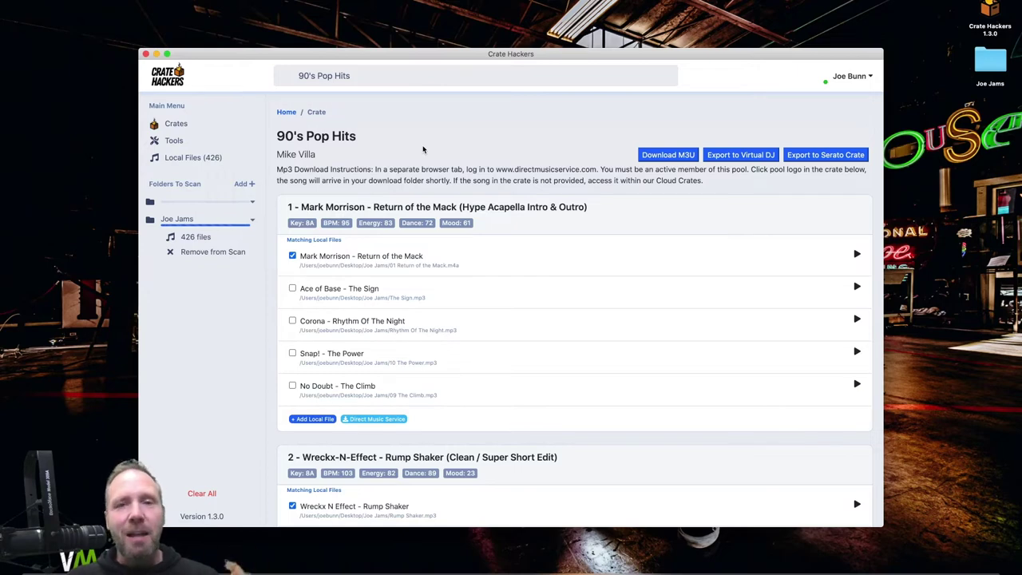
scroll(439, 124, "down", 3)
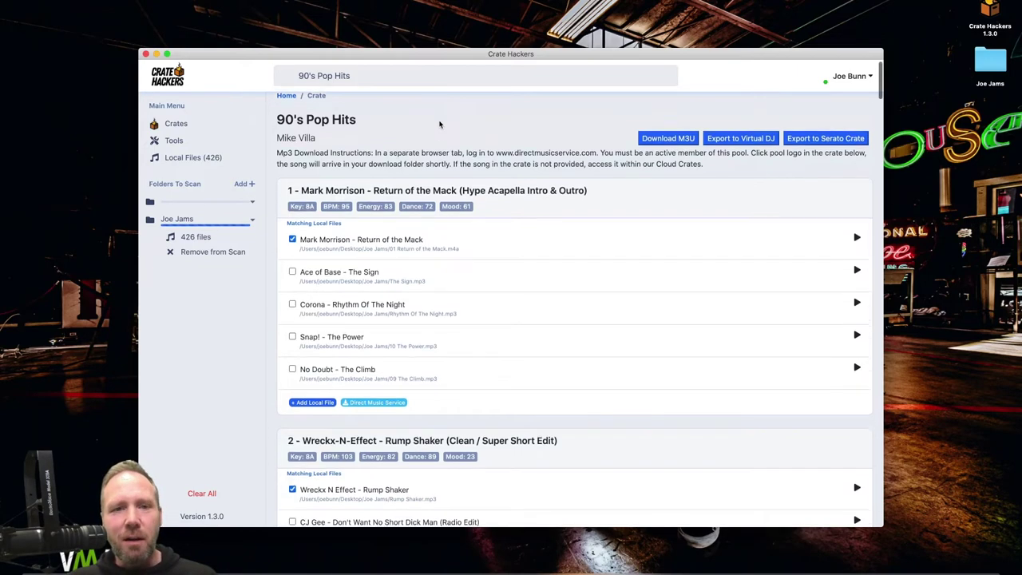
scroll(439, 124, "down", 1)
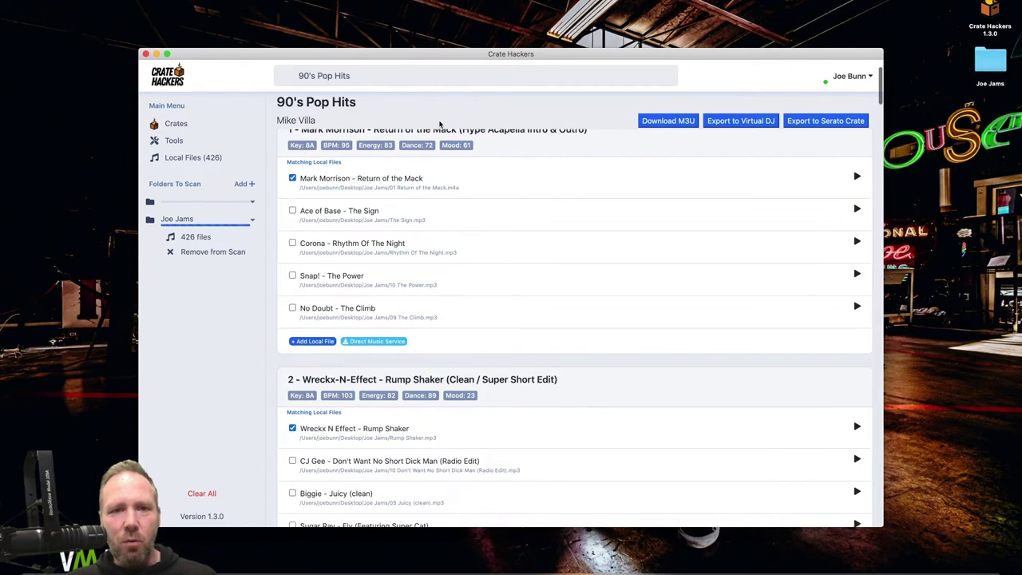
scroll(439, 124, "up", 1)
scroll(439, 124, "down", 1)
scroll(439, 124, "down", 5)
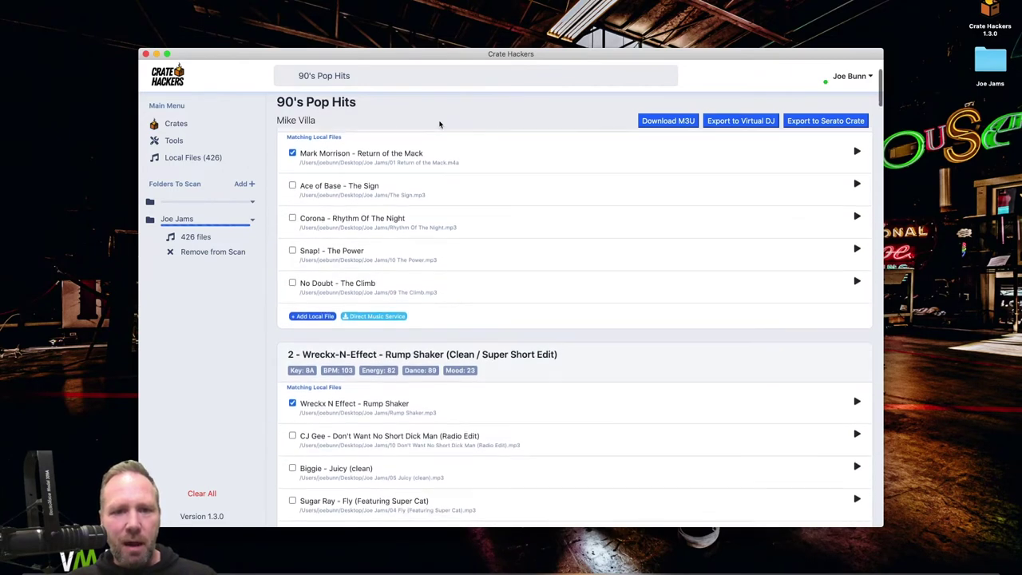
scroll(439, 124, "down", 3)
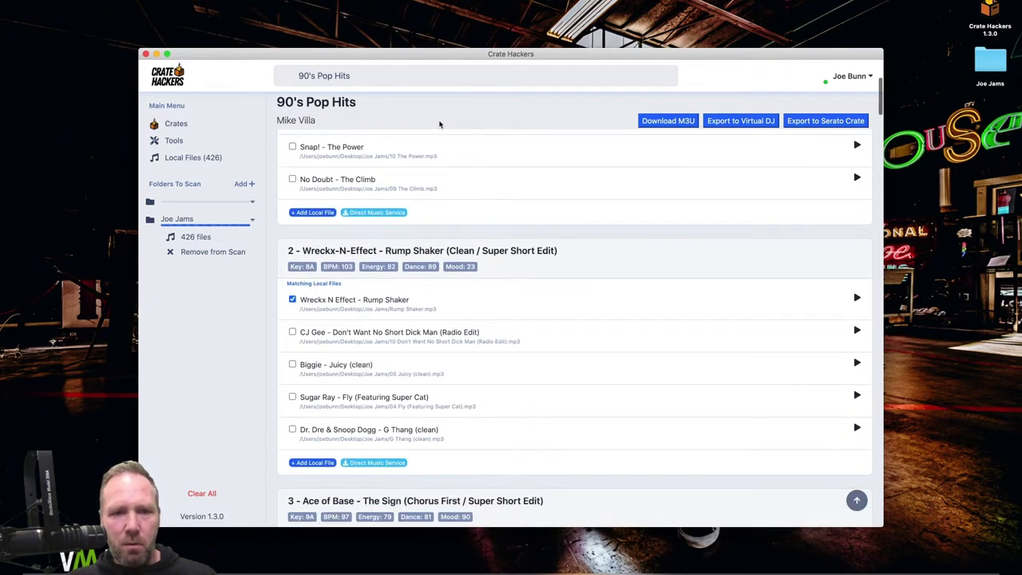
scroll(439, 123, "down", 8)
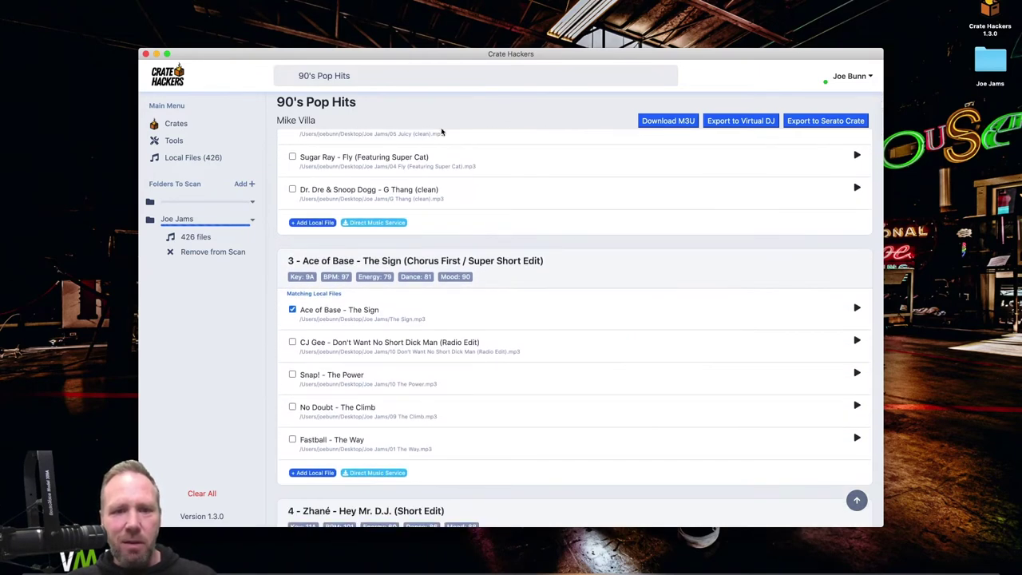
scroll(446, 144, "down", 5)
scroll(447, 154, "down", 1)
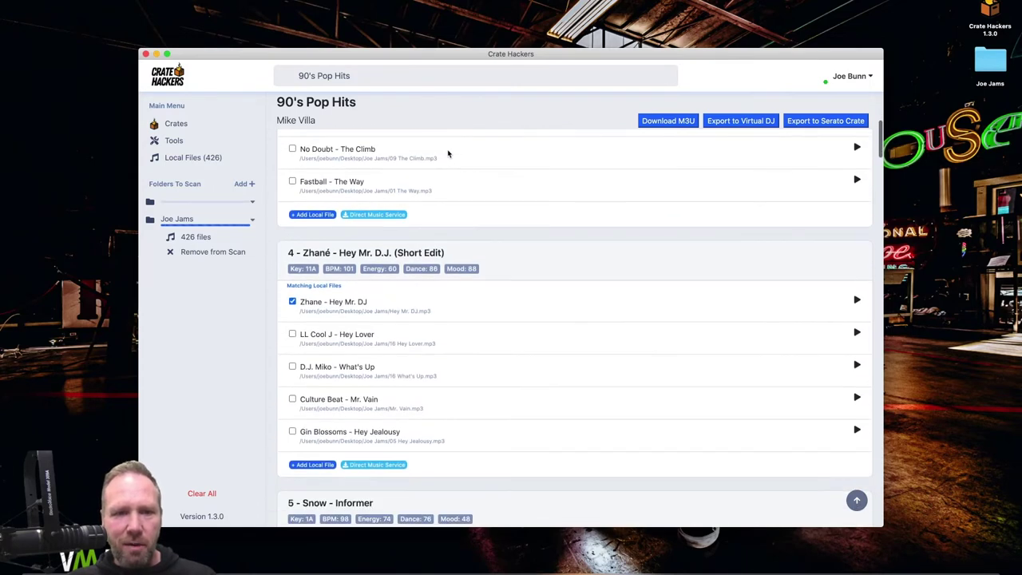
scroll(448, 153, "down", 1)
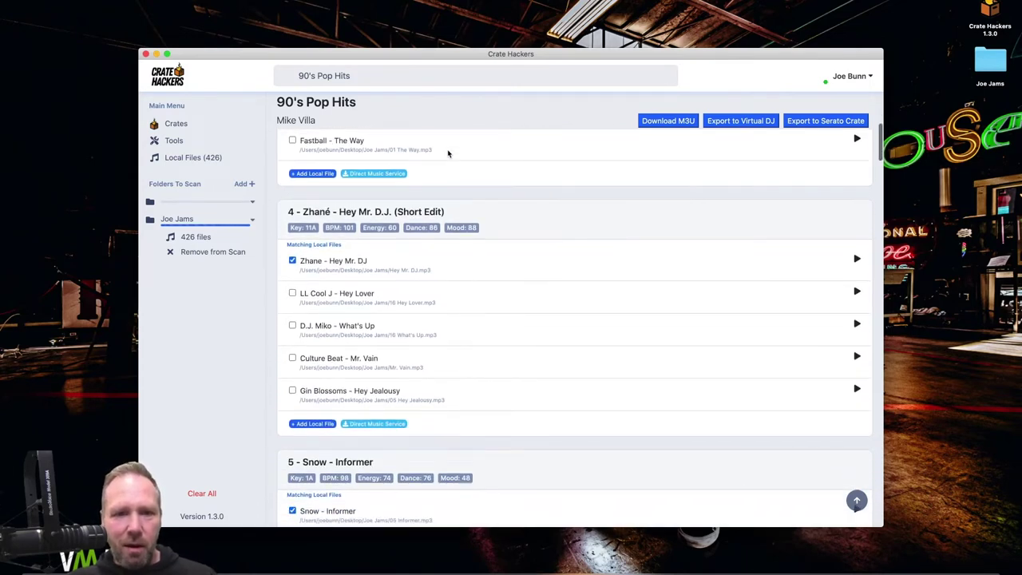
scroll(448, 153, "down", 6)
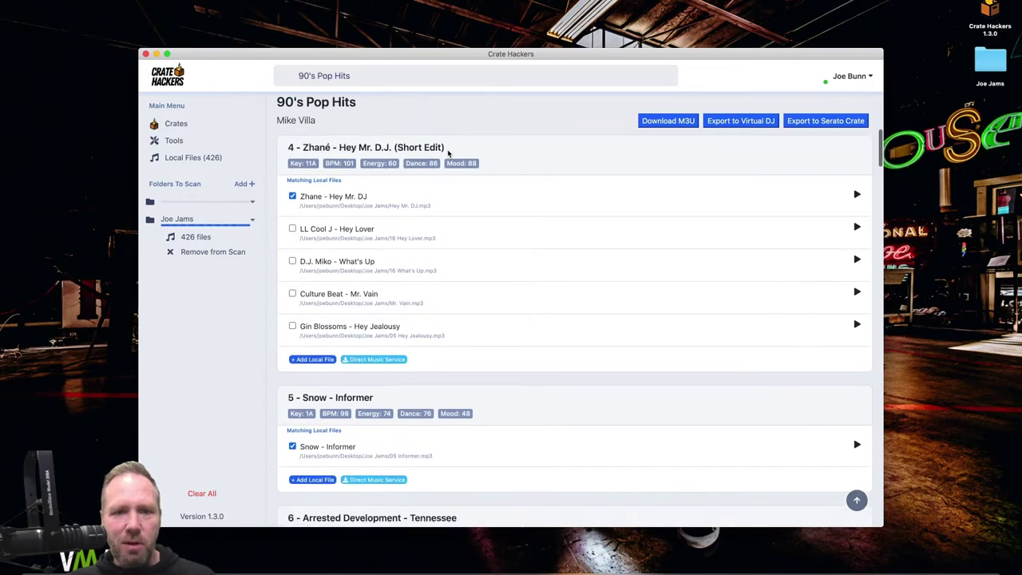
scroll(448, 153, "down", 4)
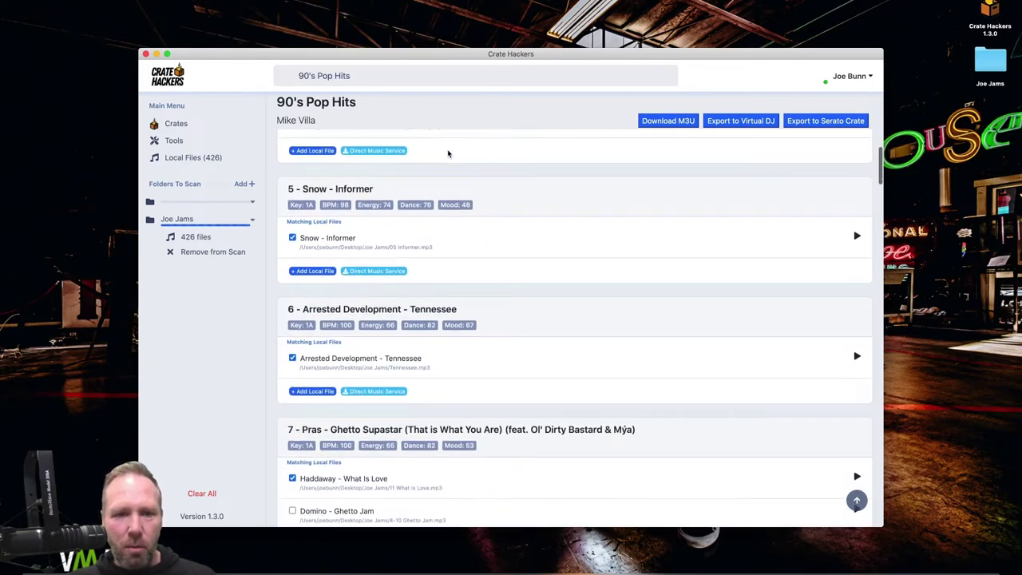
scroll(448, 153, "down", 6)
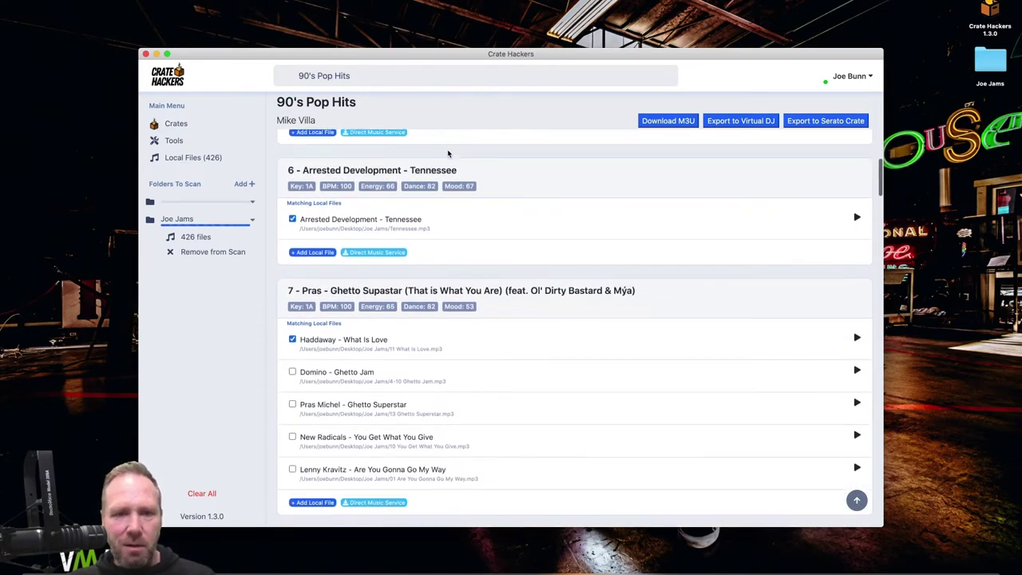
scroll(485, 303, "down", 20)
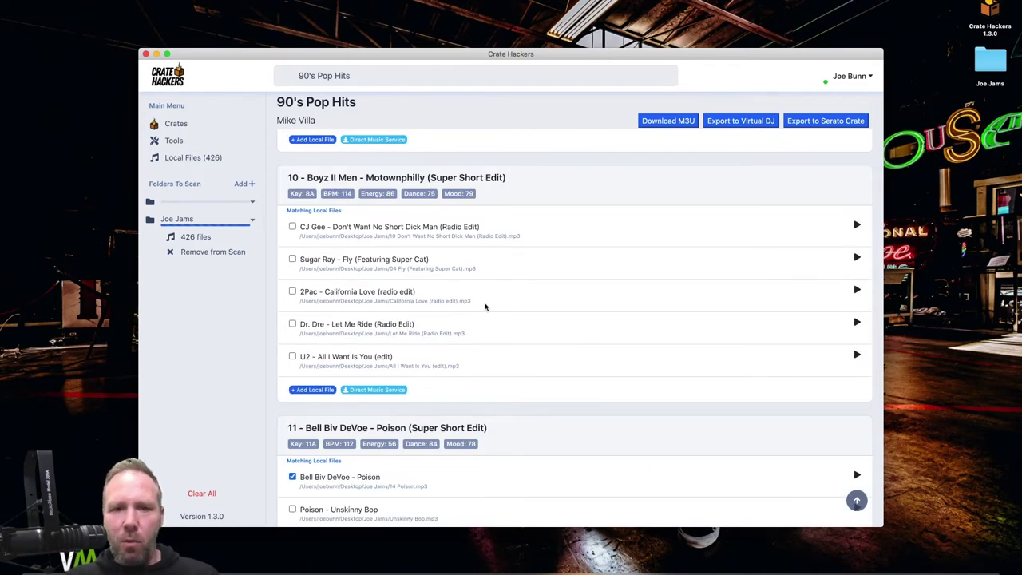
scroll(484, 306, "up", 20)
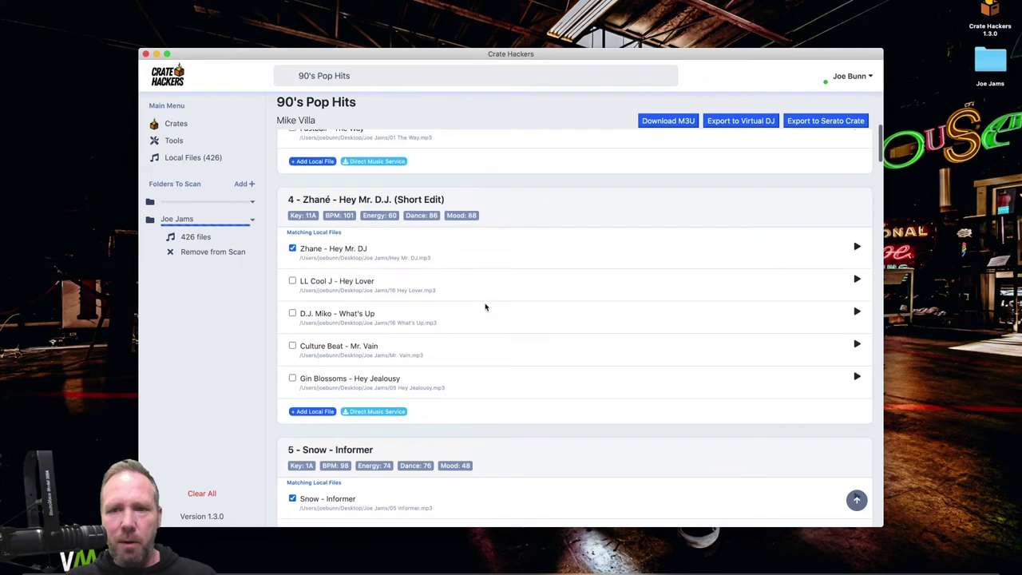
Step: Download track 10, Boyz II Men – Motownphilly, via its Direct Music Service button
scroll(485, 305, "up", 10)
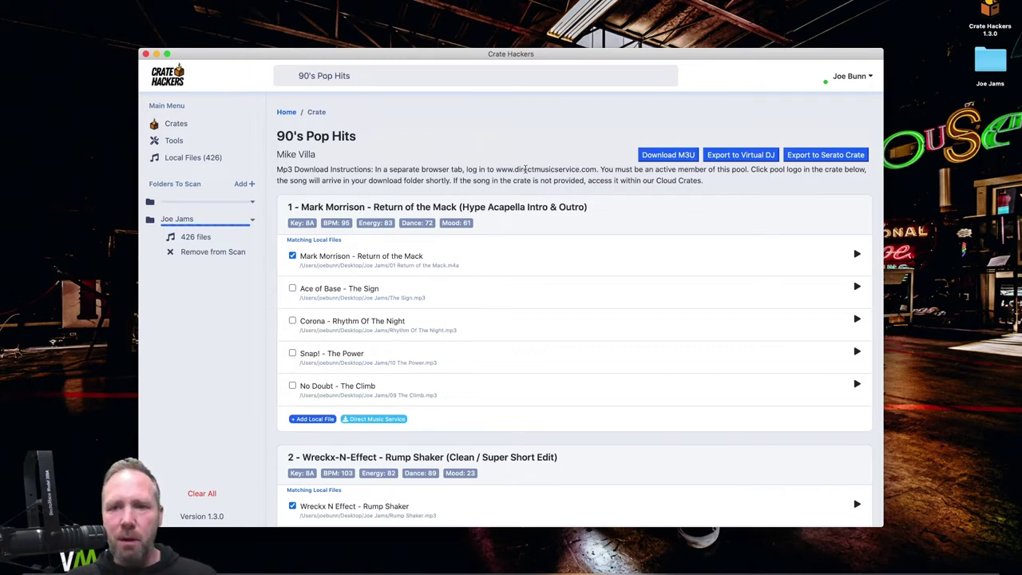
scroll(525, 169, "down", 1)
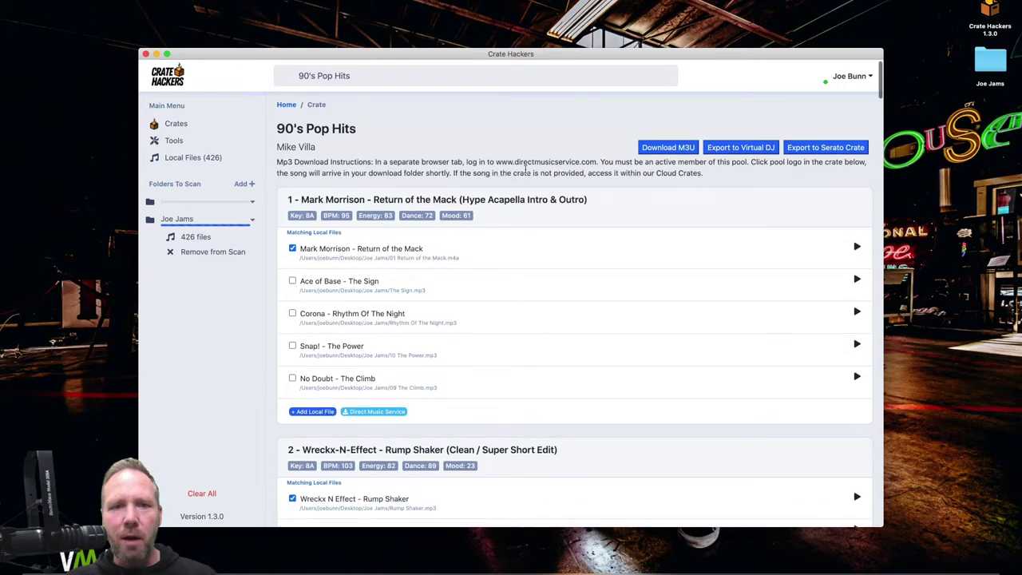
scroll(525, 168, "down", 15)
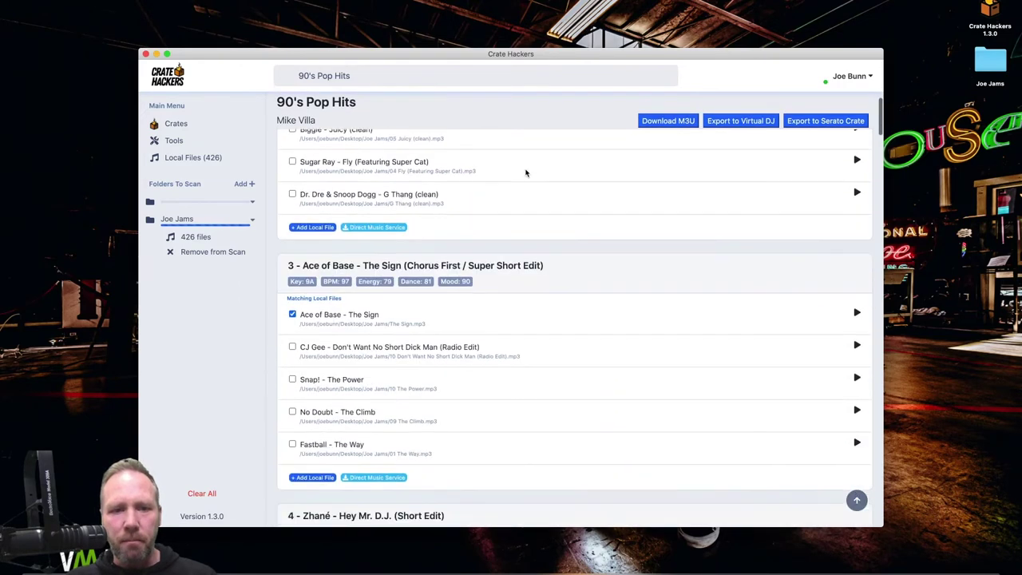
scroll(525, 172, "down", 5)
scroll(525, 173, "up", 3)
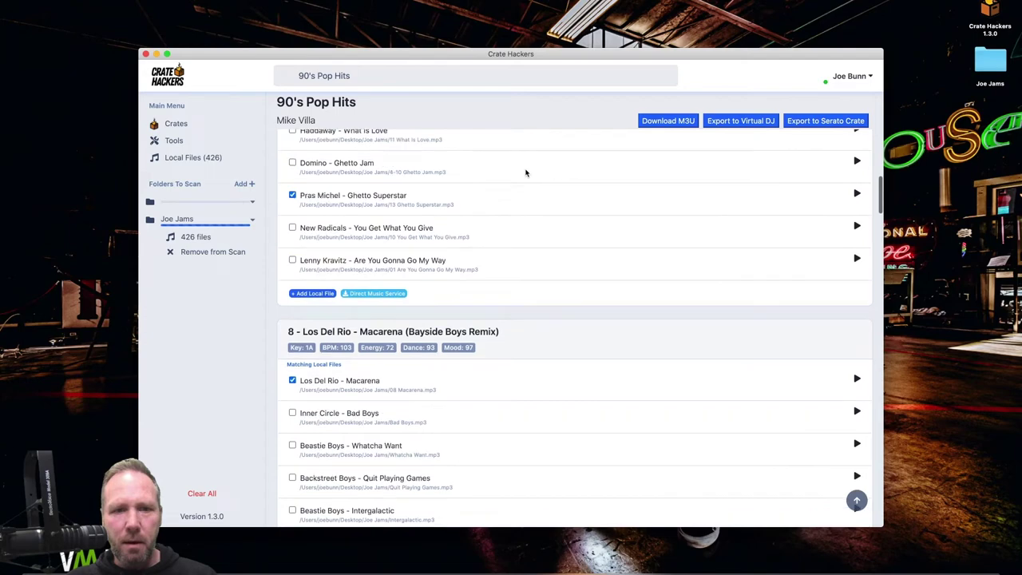
scroll(526, 173, "down", 8)
scroll(525, 173, "down", 5)
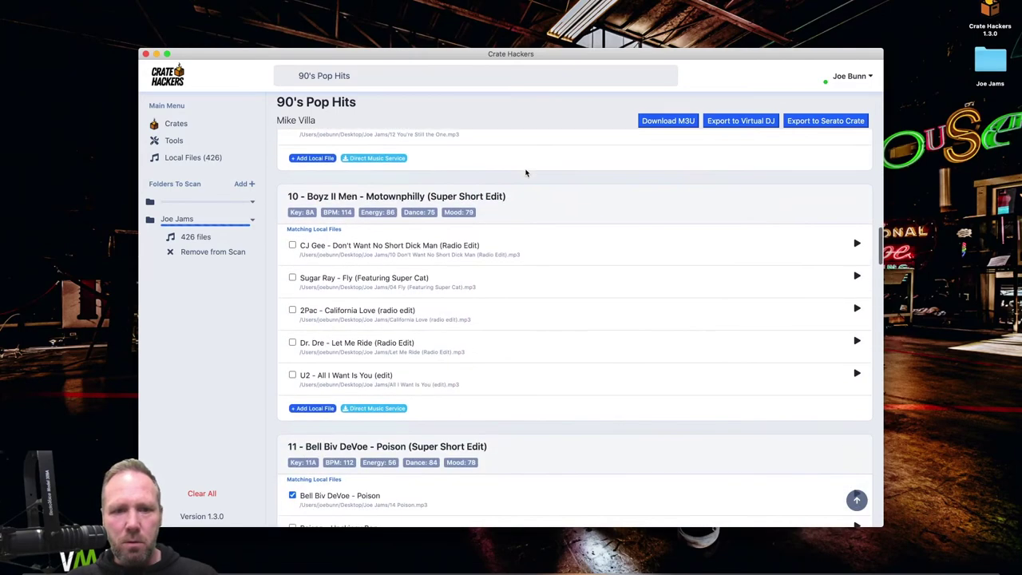
left_click(393, 352)
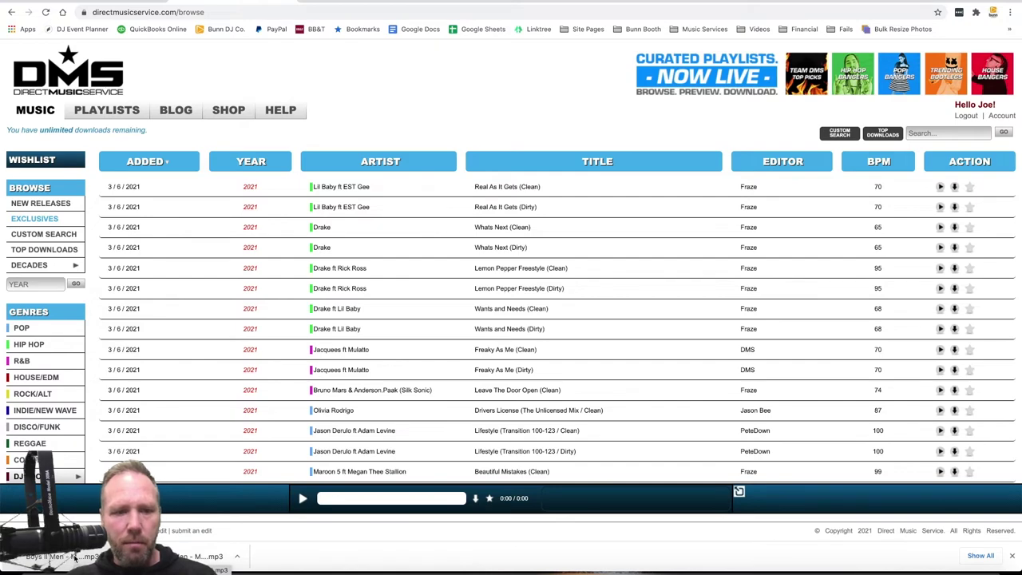
Step: After the MP3 download completes, return to Crate Hackers from the Dock
mouse_move(315, 570)
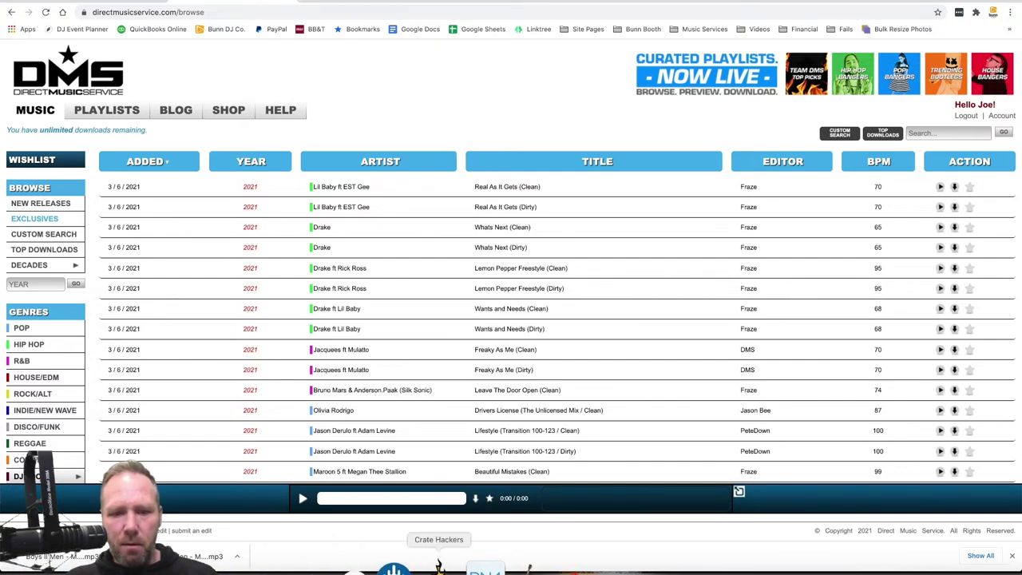
left_click(438, 568)
Step: Export the 90's Pop Hits crate to Serato and dismiss the crate-created confirmation
scroll(510, 324, "down", 3)
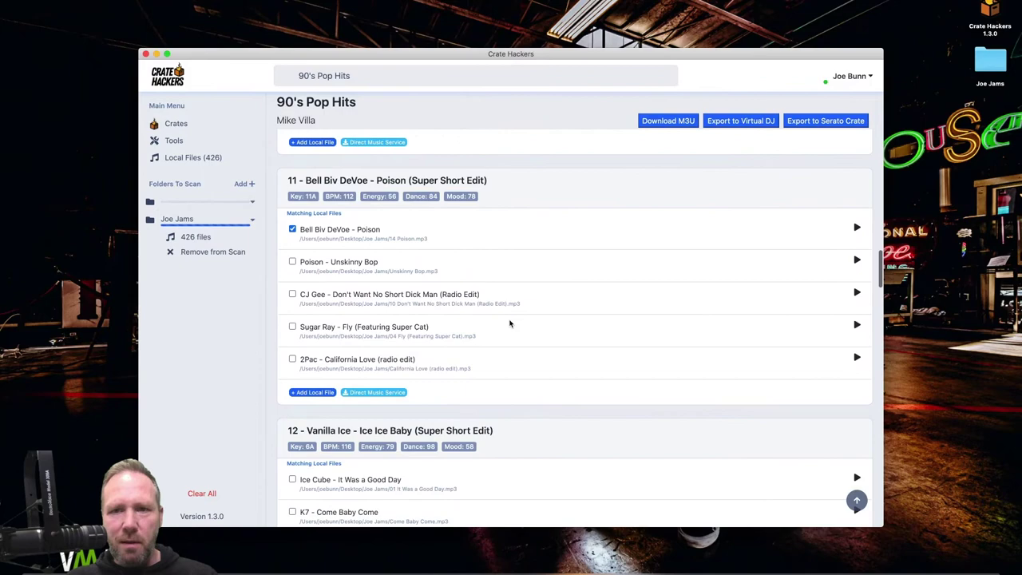
scroll(509, 323, "up", 10)
scroll(510, 323, "up", 15)
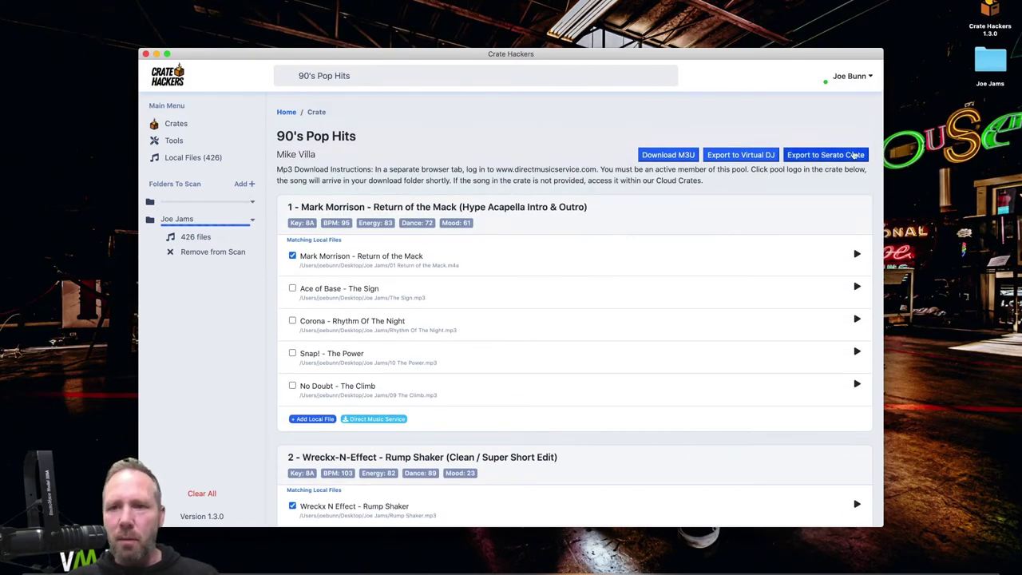
left_click(841, 157)
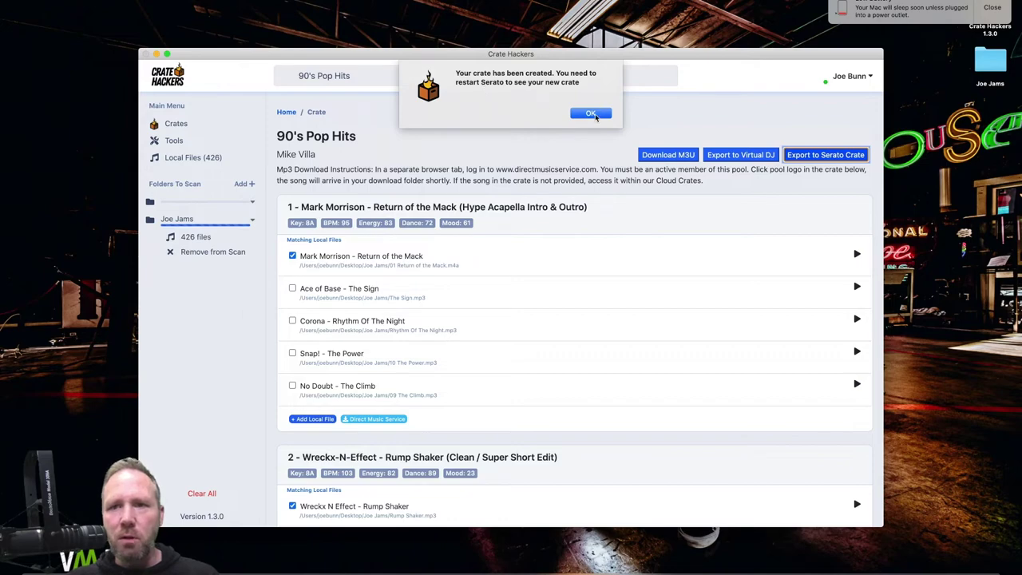
left_click(591, 113)
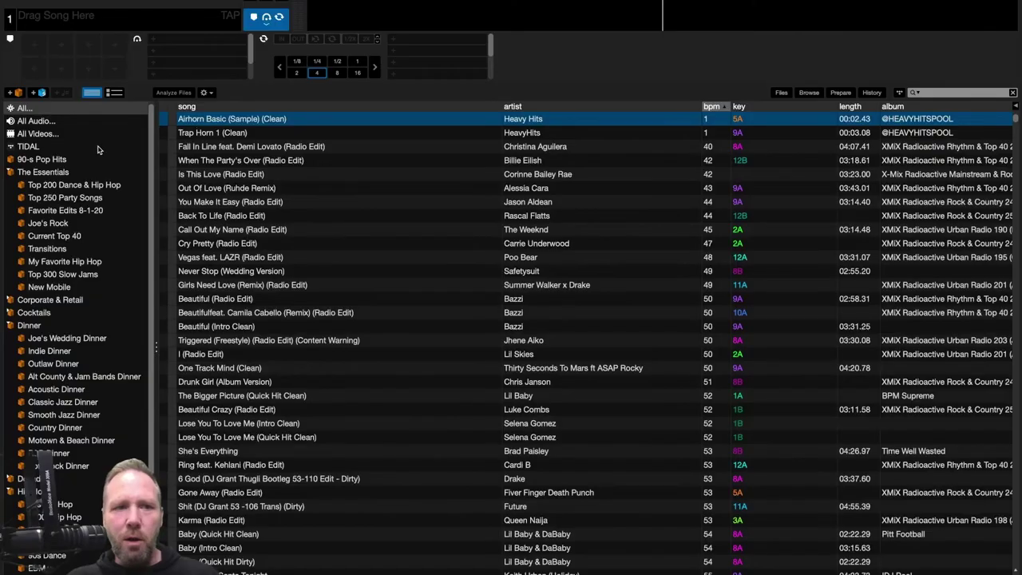
Step: Sort the 90-s Pop Hits crate by title and load Boom Boom Boom onto deck 1
left_click(68, 160)
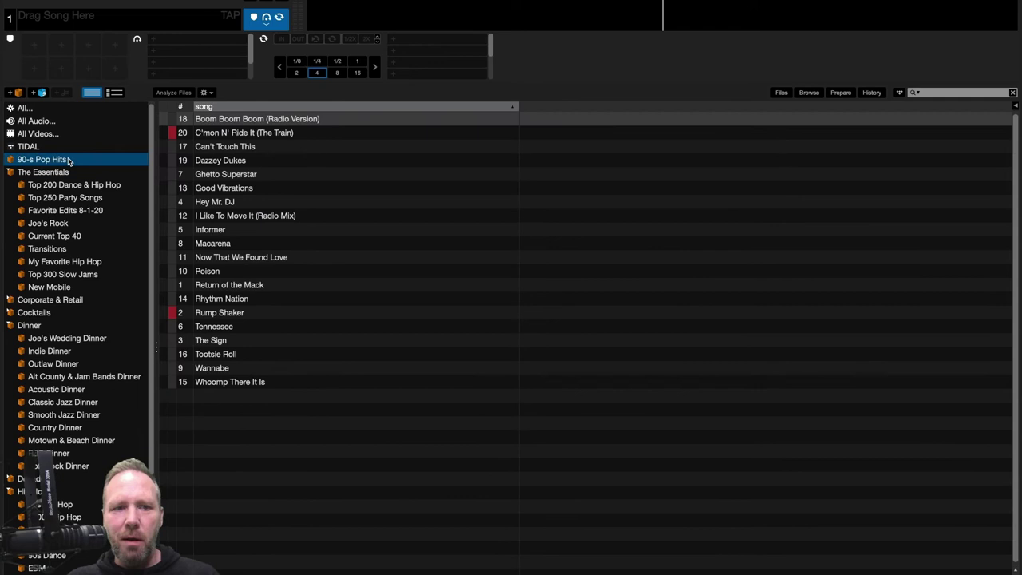
left_click(181, 107)
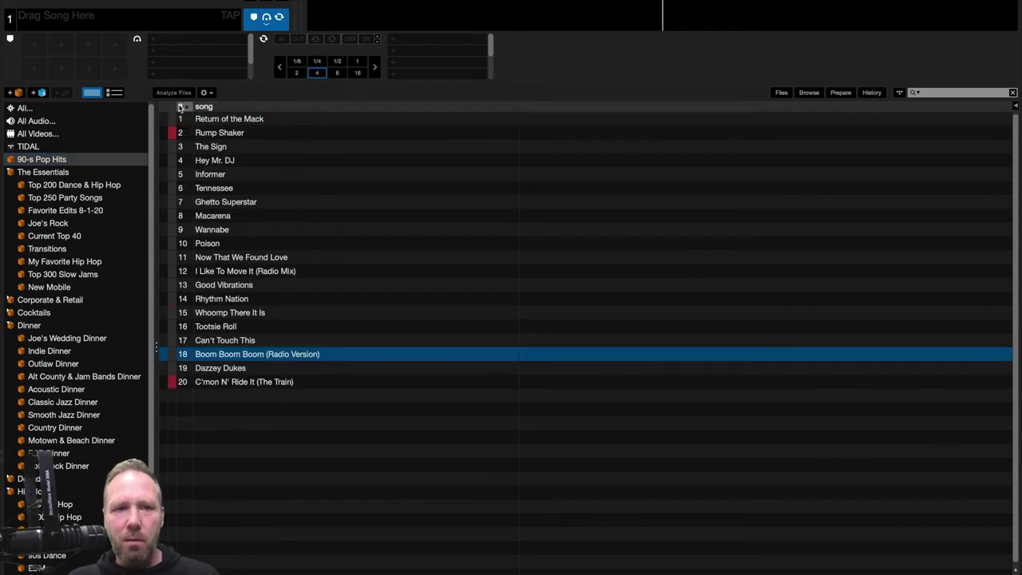
left_click(204, 106)
key("shift+Left")
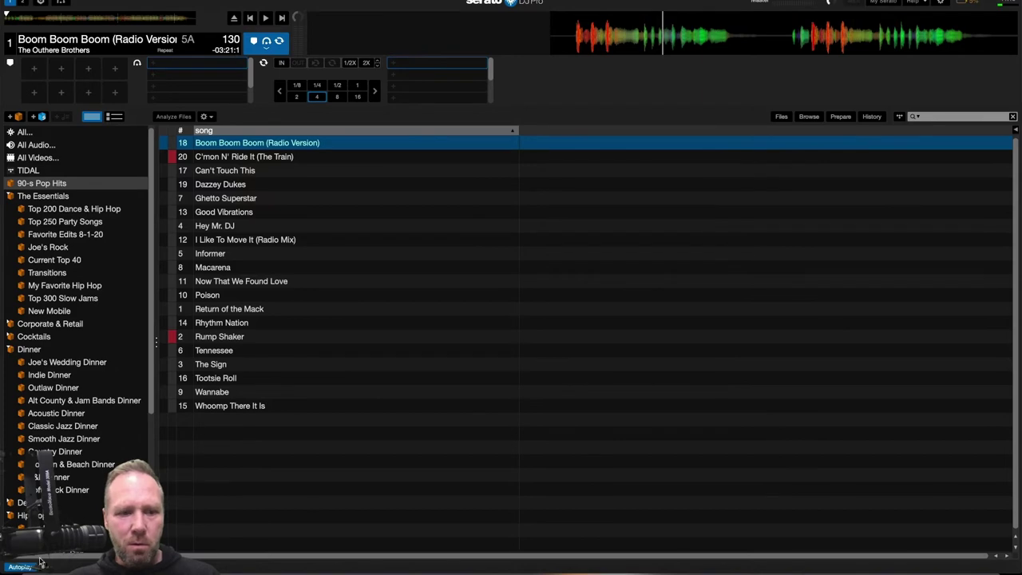
Step: Drag the Motownphilly MP3 from Finder's Downloads into the 90-s Pop Hits crate
key("super+Tab")
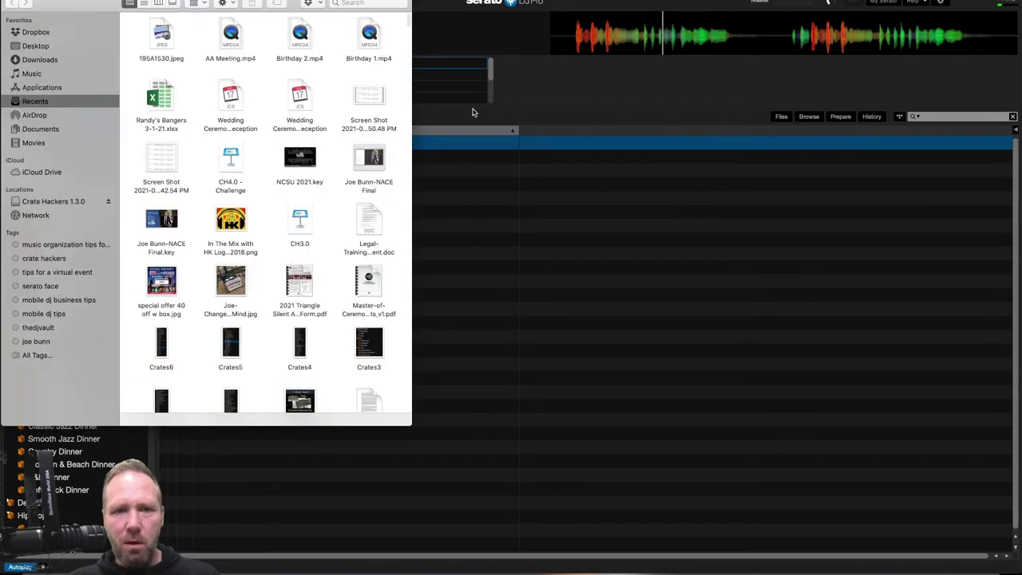
left_click(39, 60)
left_click_drag(179, 32, 513, 186)
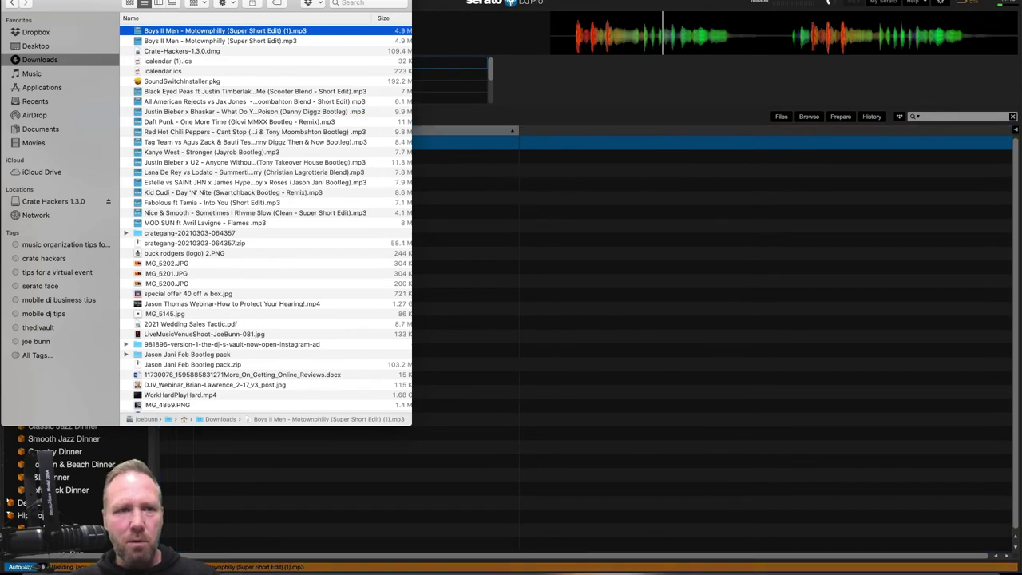
key("super+Tab")
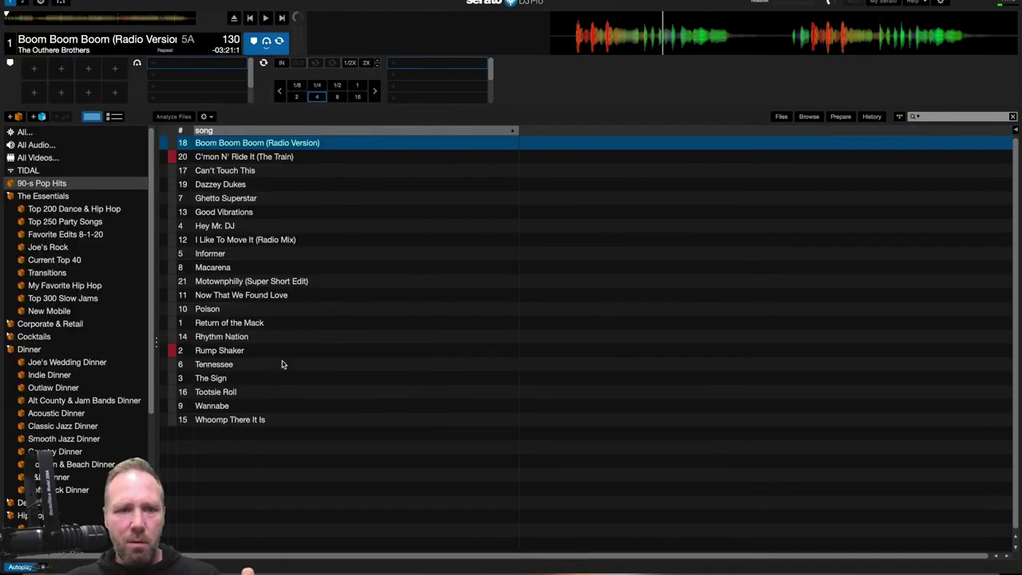